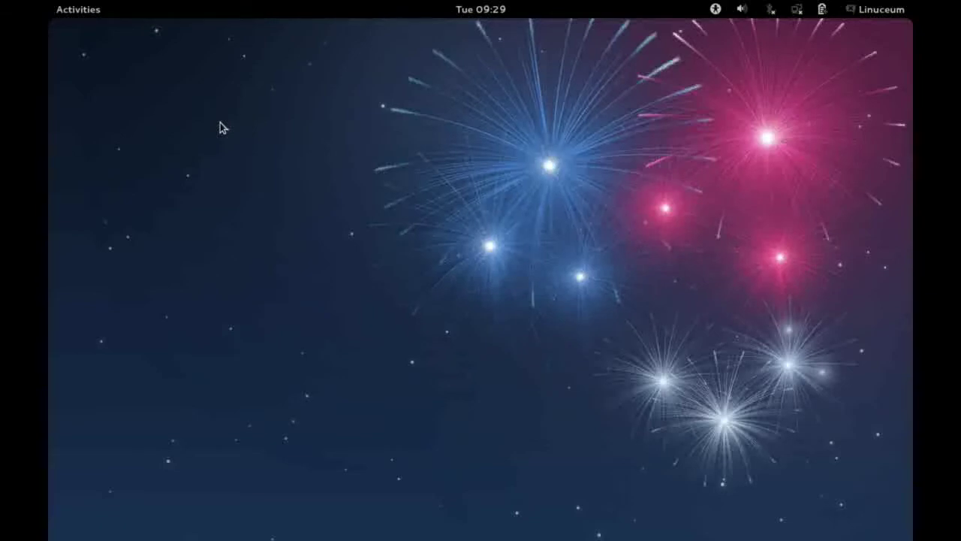
- Launch GIMP 2.8 from the GNOME Shell activities overview
click(87, 15)
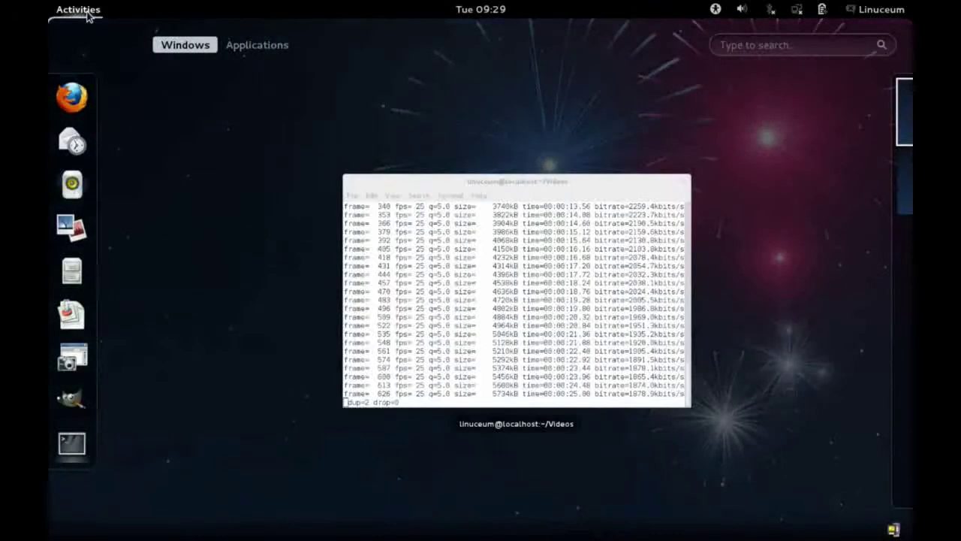
click(76, 396)
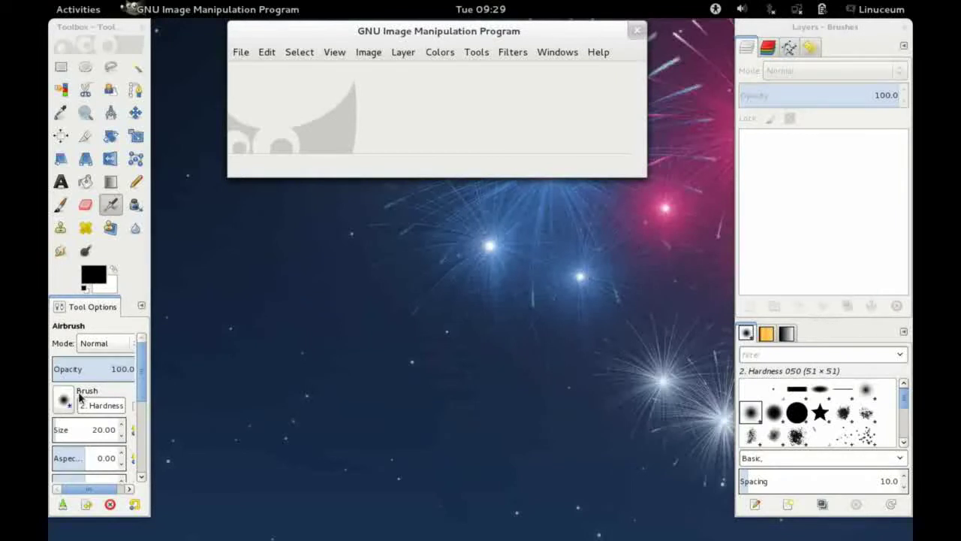
- Switch GIMP to Single-Window Mode and widen the toolbox and the layers/brushes dock
click(561, 52)
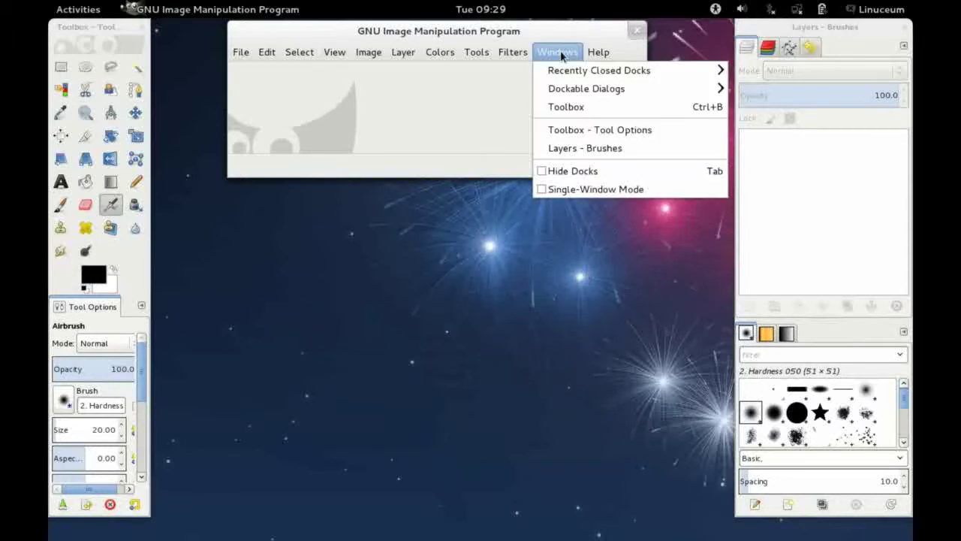
click(547, 191)
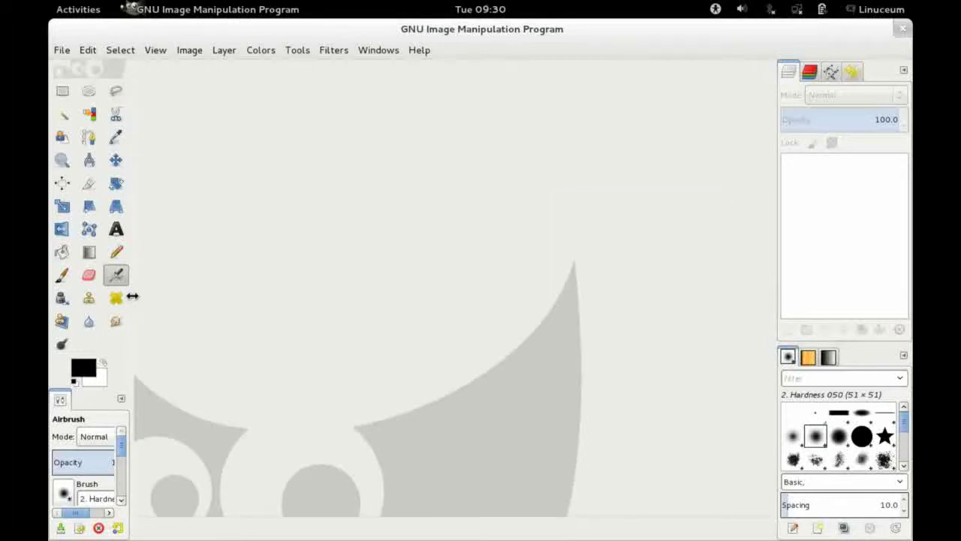
mouse_move(133, 296)
mouse_down()
mouse_move(197, 295)
mouse_move(144, 301)
mouse_up()
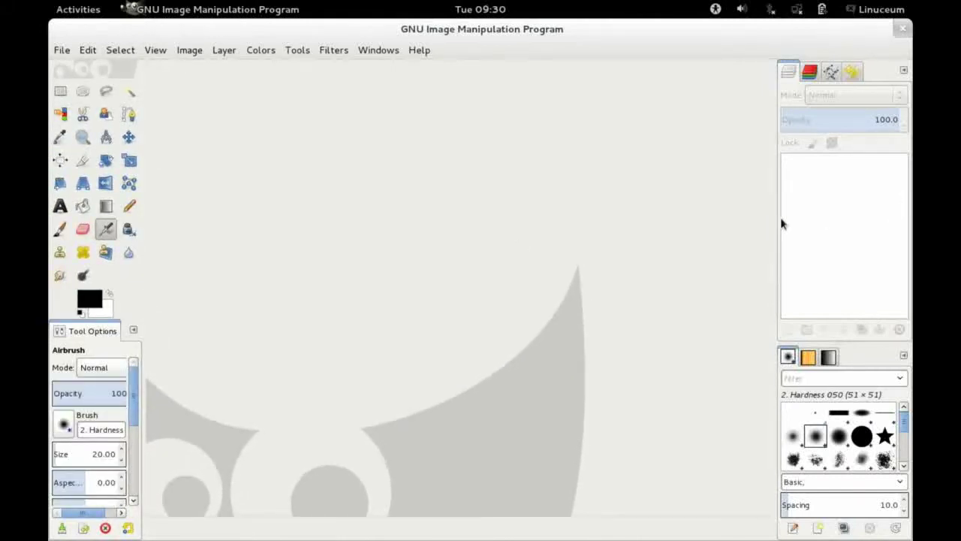
mouse_move(776, 217)
mouse_down()
mouse_move(693, 230)
mouse_move(790, 222)
mouse_up()
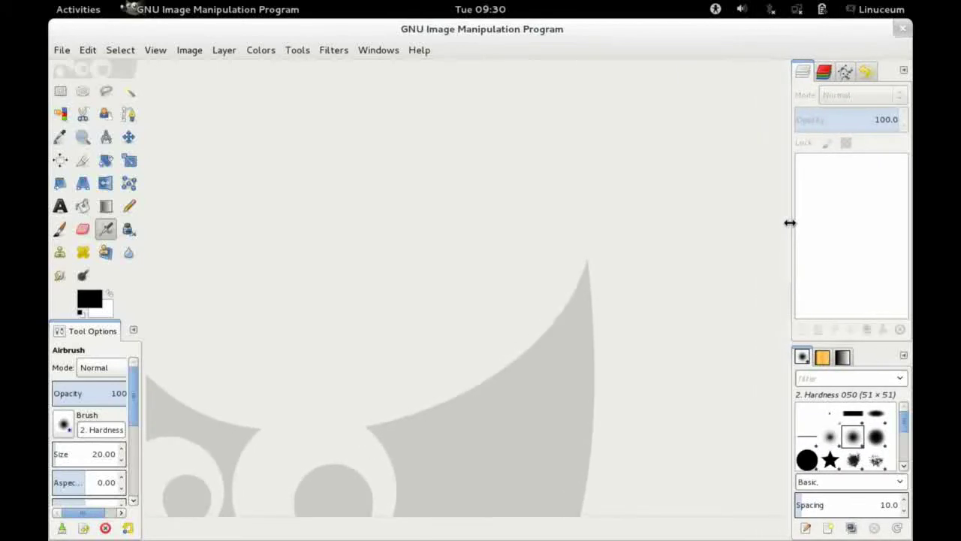
- Open gimp2_8_example.xcf from the Recently Used list in the Open Image dialog
click(62, 51)
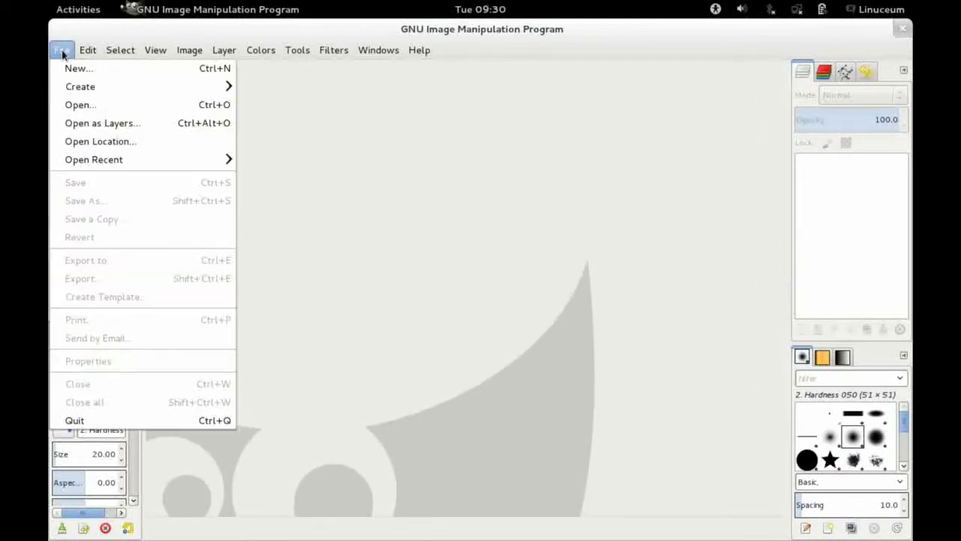
click(81, 102)
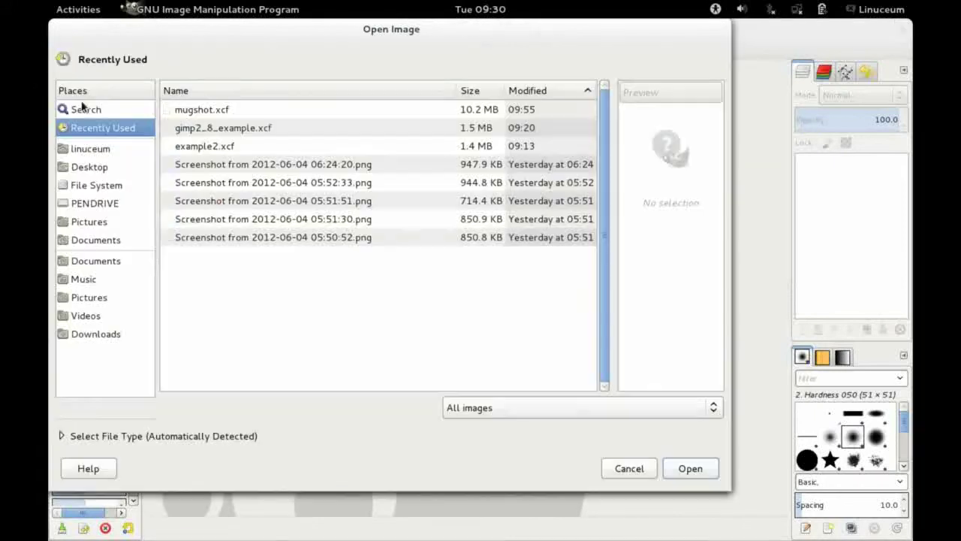
click(218, 129)
double_click(219, 129)
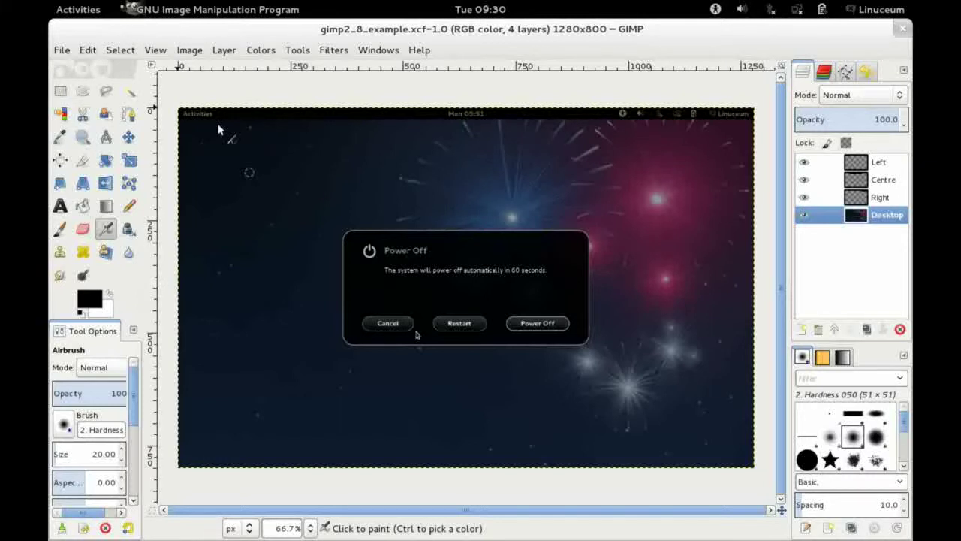
- Place eight Cage Transform points around the Power Off dialog, closing the cage at the first point
click(130, 185)
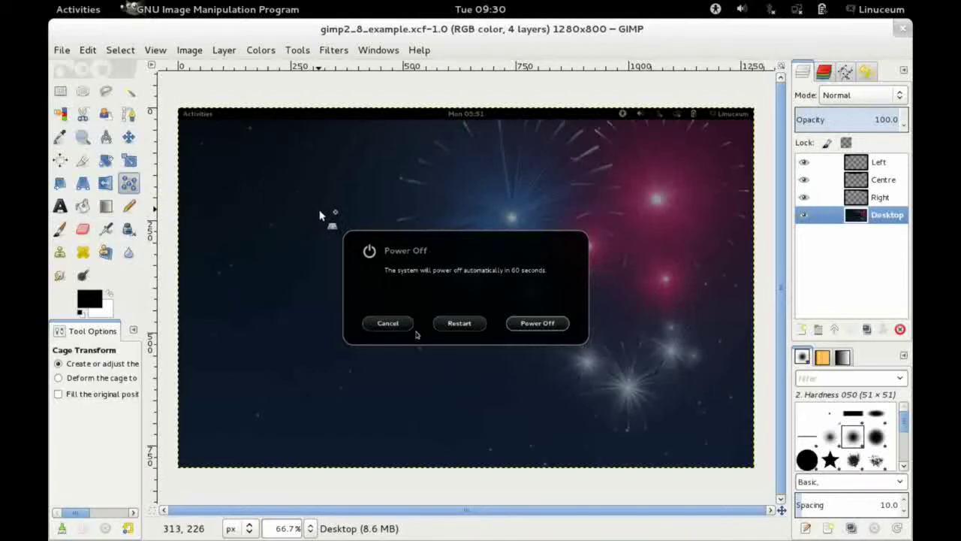
click(320, 211)
click(449, 212)
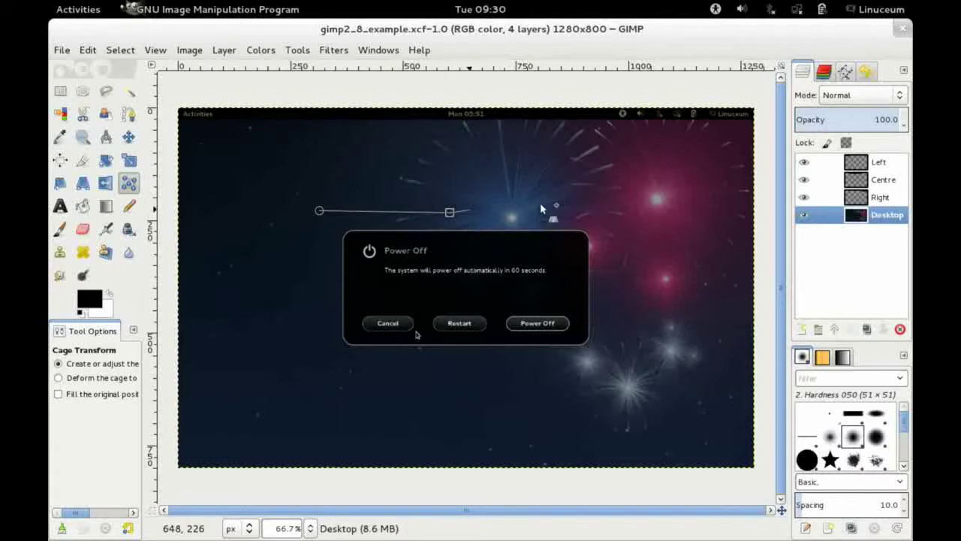
click(605, 209)
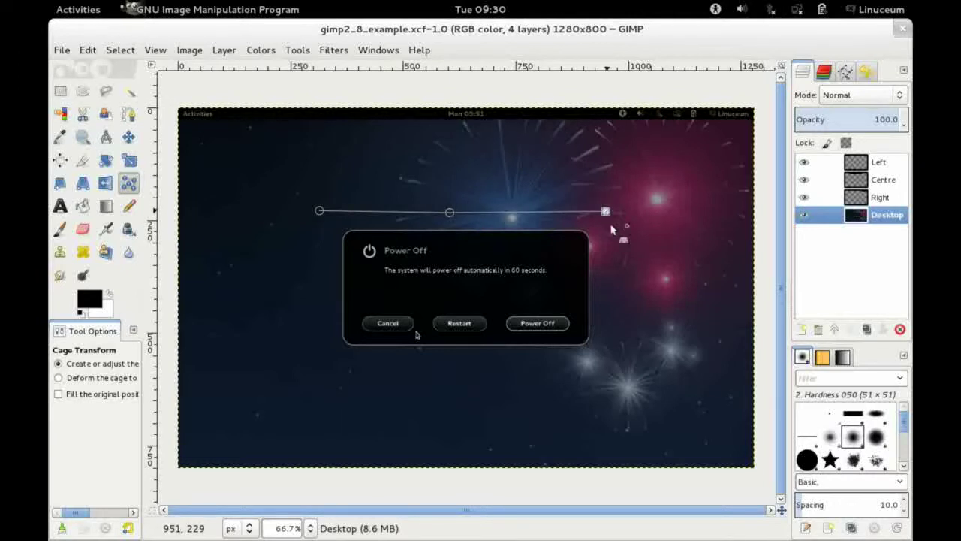
click(609, 282)
click(610, 379)
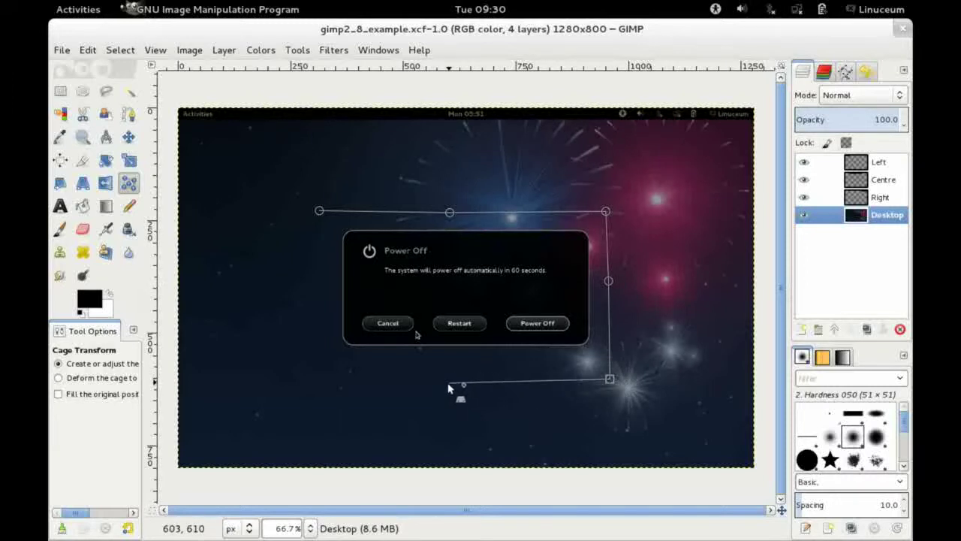
click(446, 377)
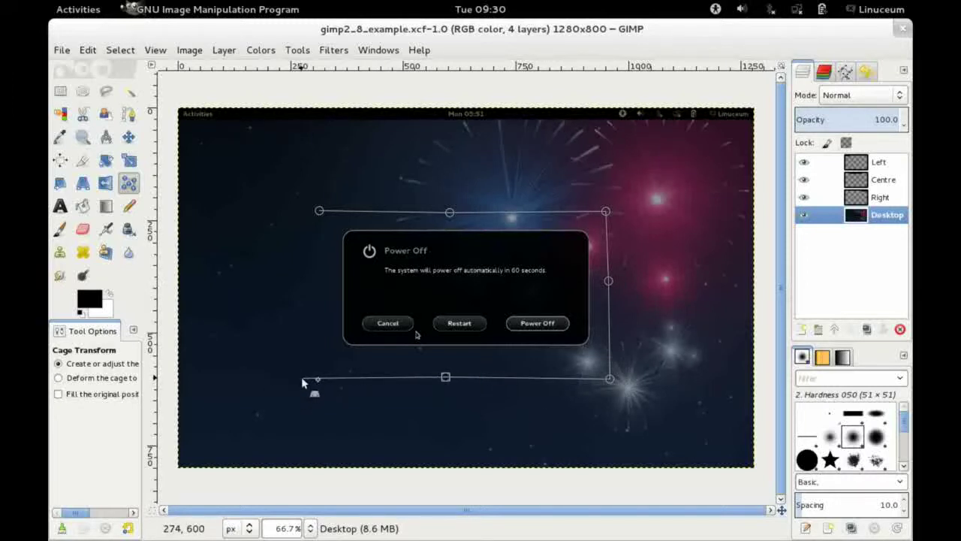
click(305, 378)
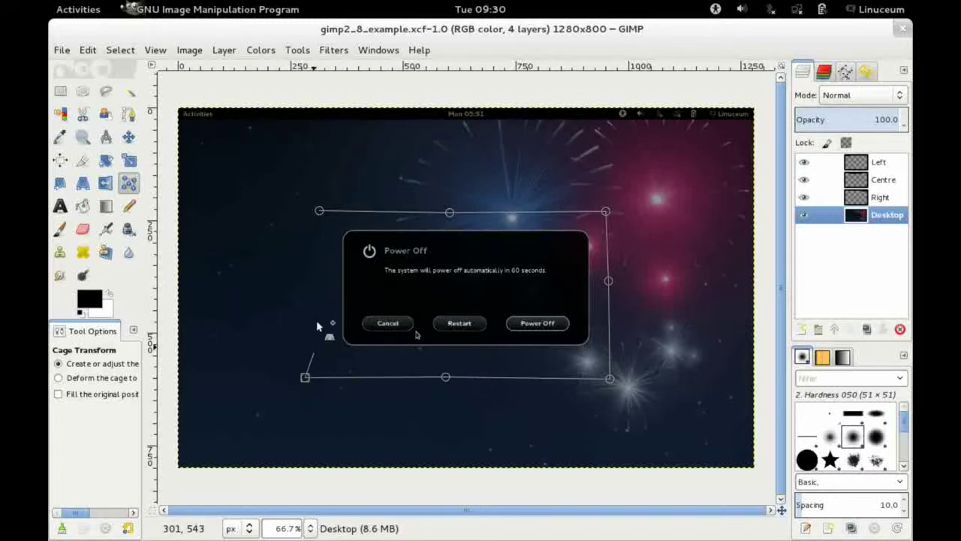
click(307, 280)
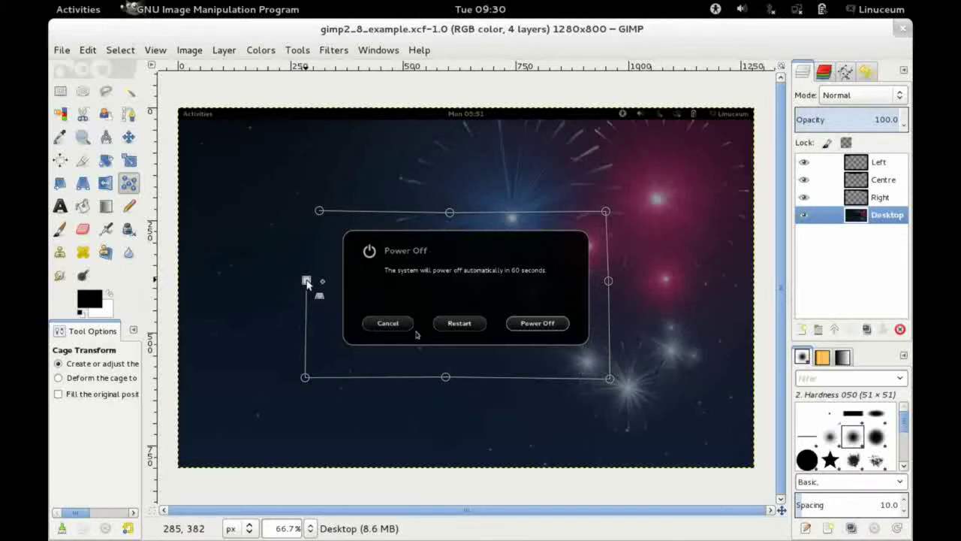
click(320, 211)
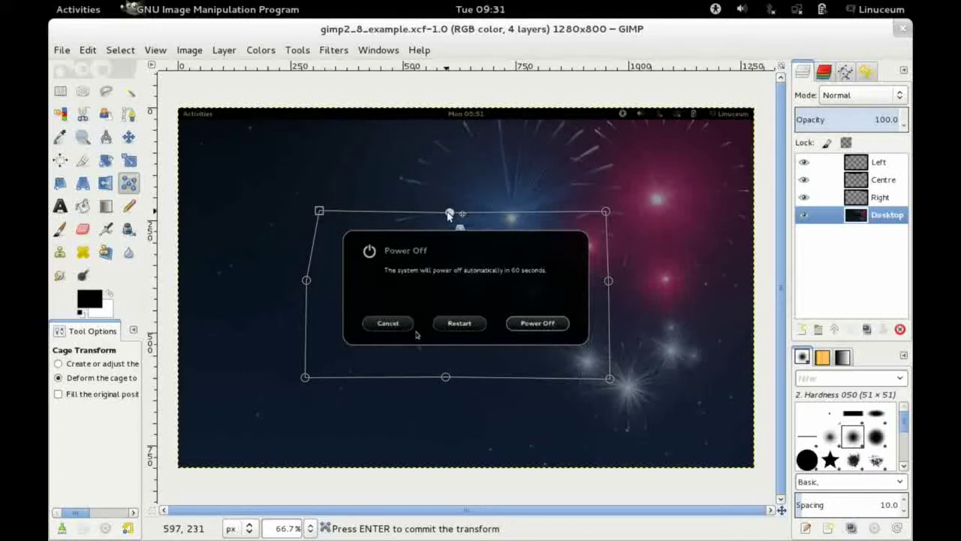
- Pull the cage's top and bottom midpoints upward and side points outward, then commit the warp
drag(449, 213, 450, 175)
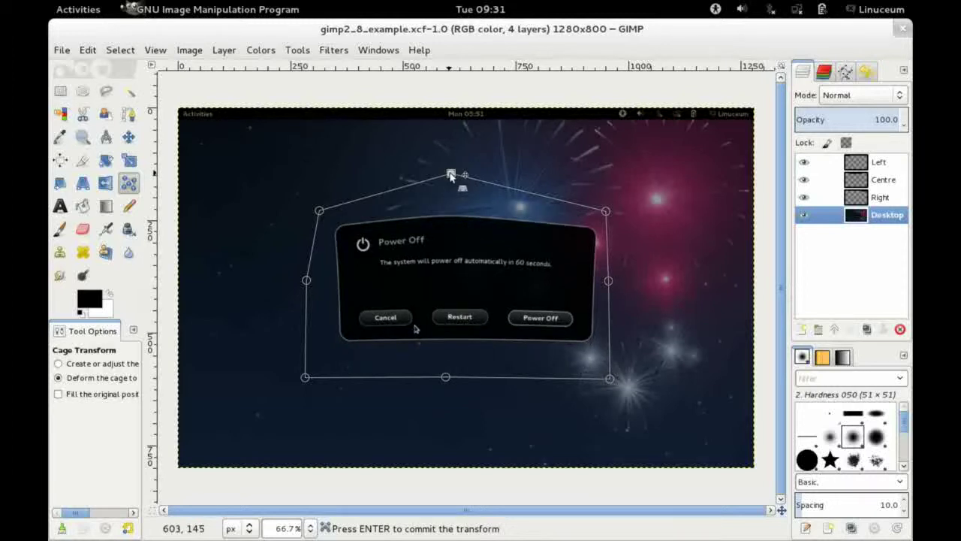
drag(445, 375, 455, 349)
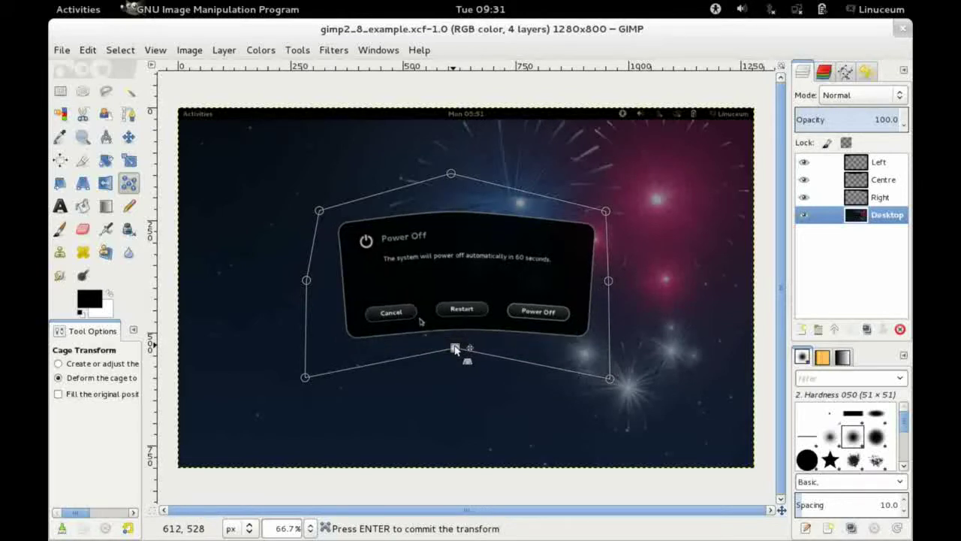
drag(608, 280, 644, 281)
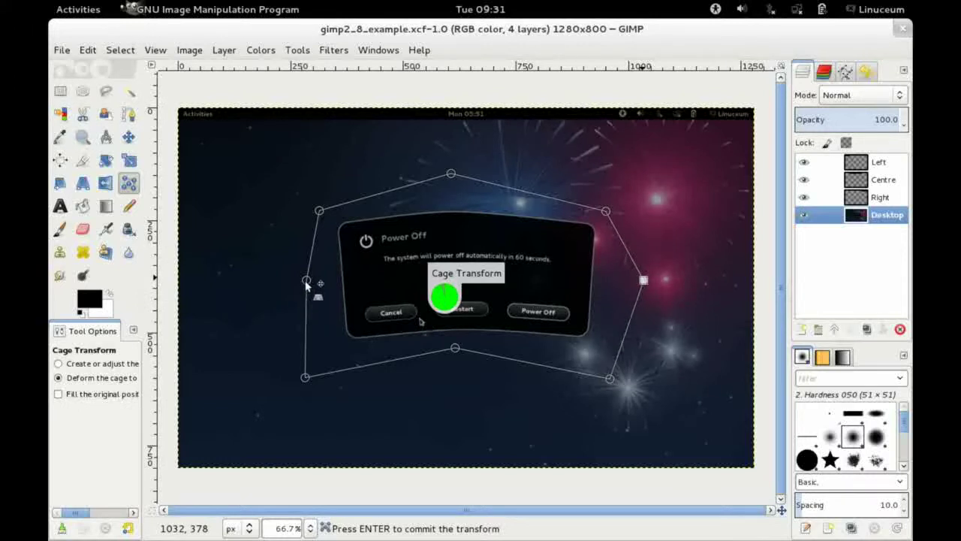
drag(306, 281, 271, 280)
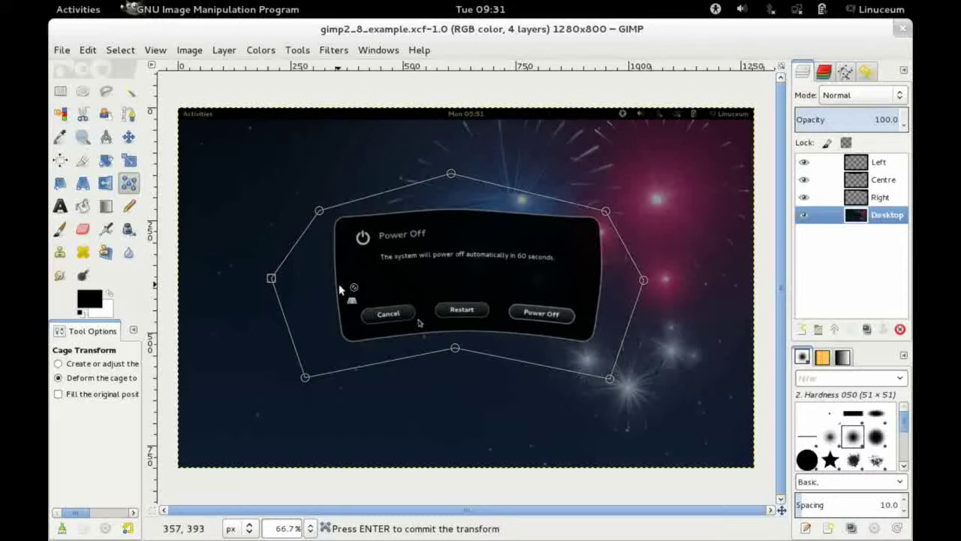
key(Return)
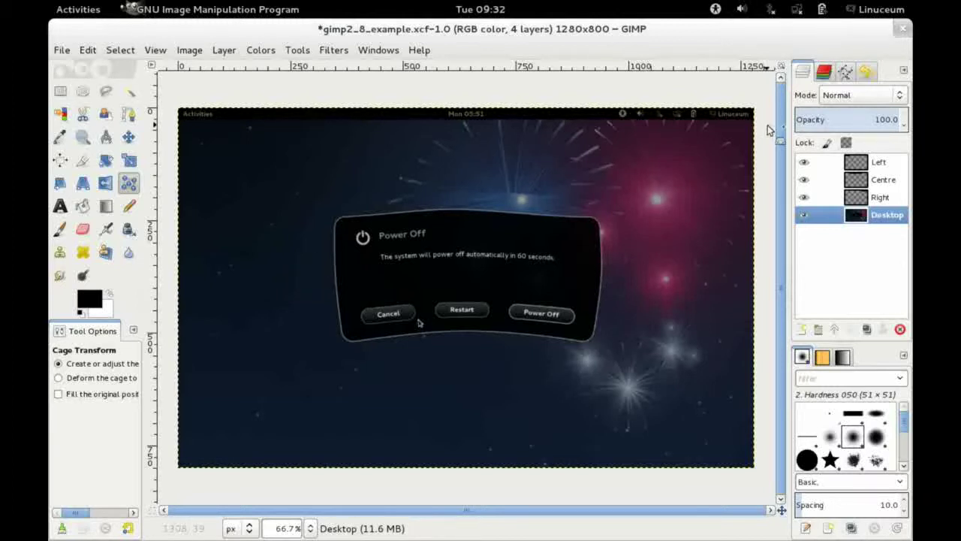
- Add a new layer group above the Left layer and widen the Layers panel
right_click(852, 164)
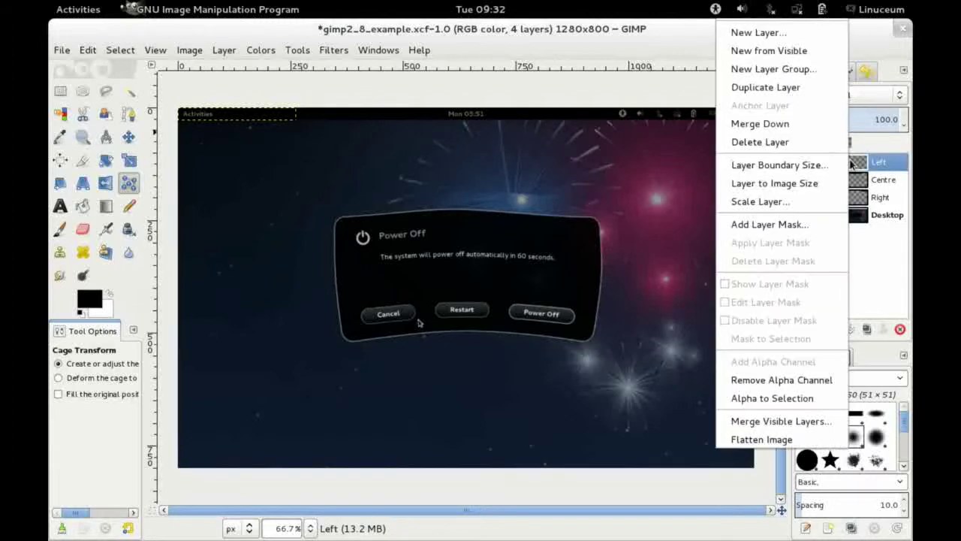
click(810, 70)
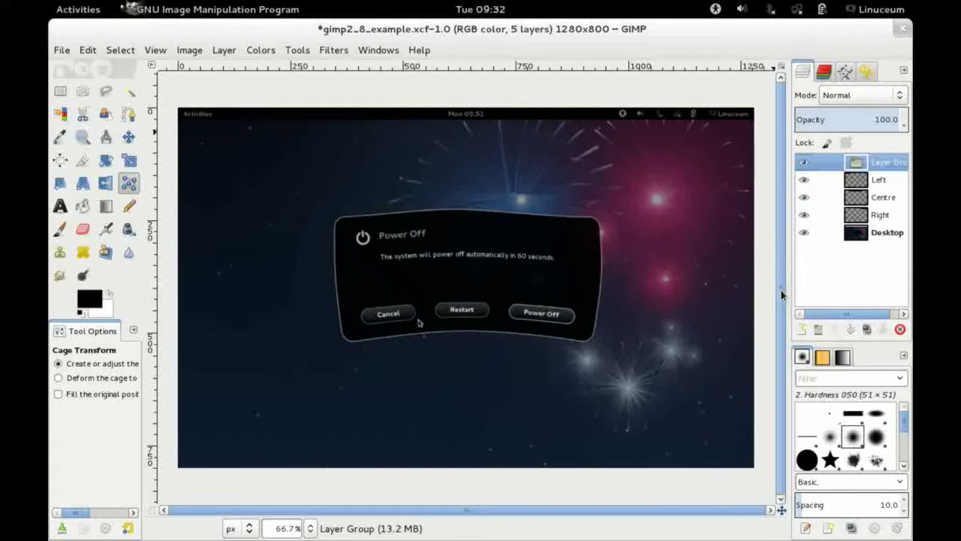
drag(789, 290, 699, 292)
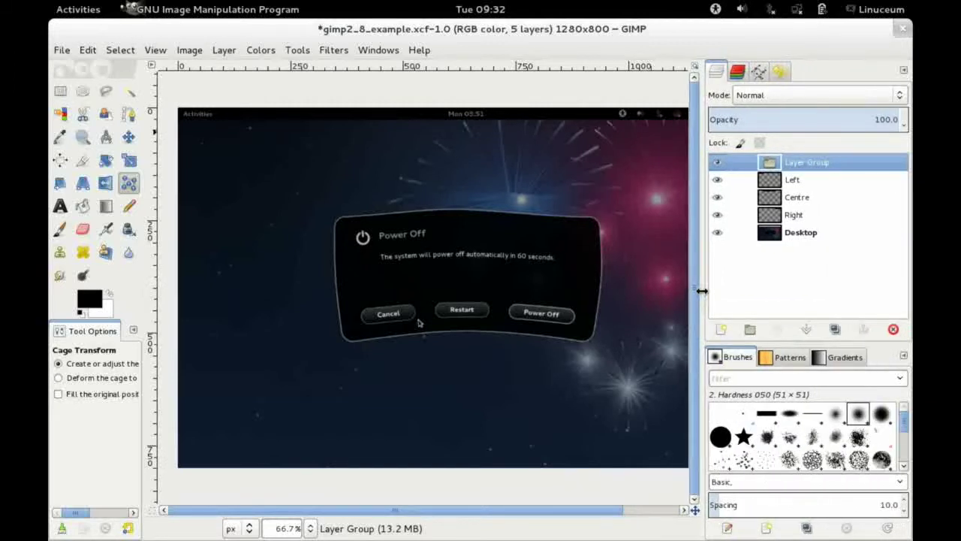
- Rename the new layer group 'Top Panel', then turn off the Left layer's visibility
double_click(815, 164)
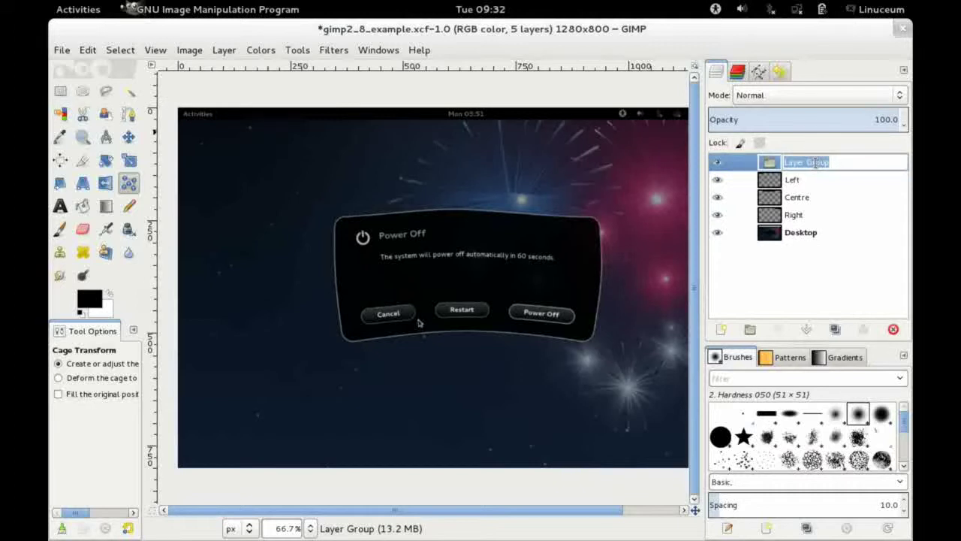
key(BackSpace)
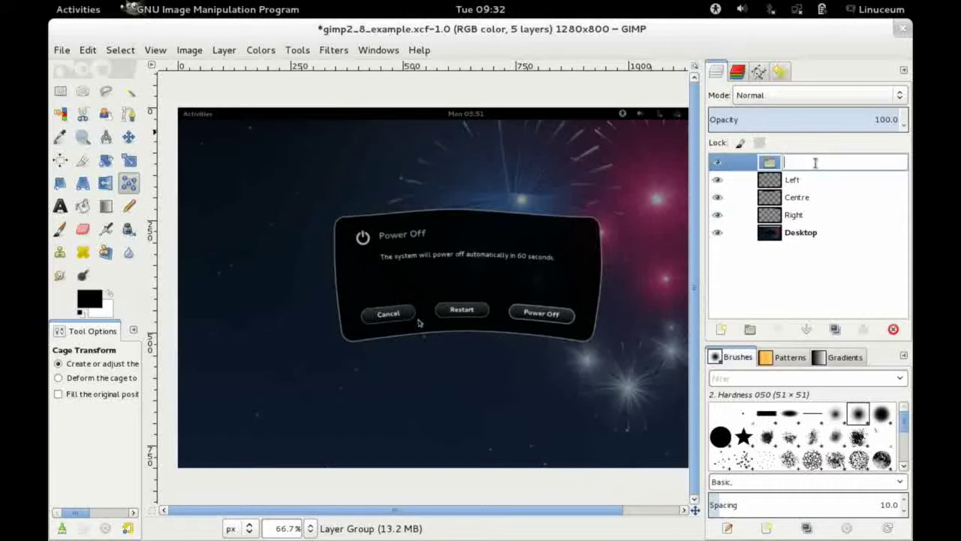
text(Top Panel)
key(Return)
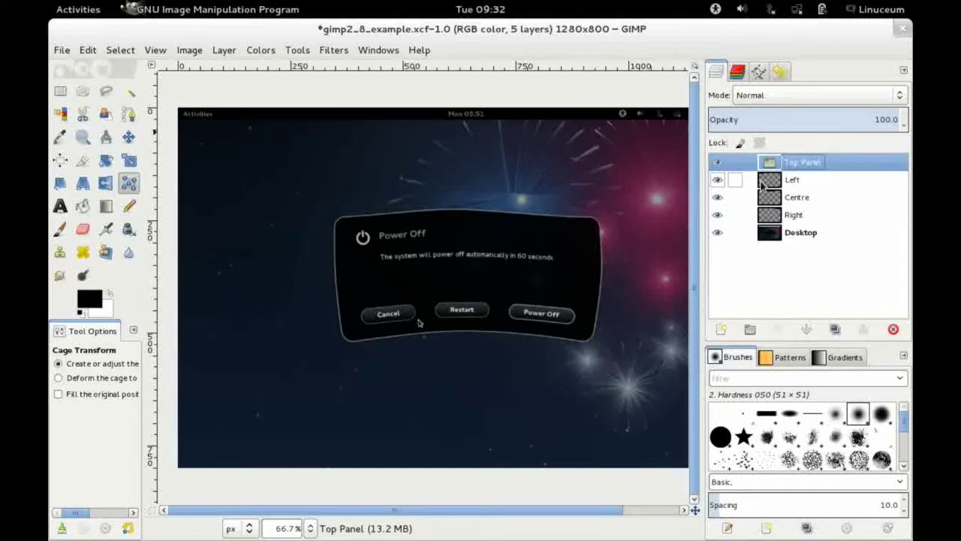
click(717, 181)
click(717, 182)
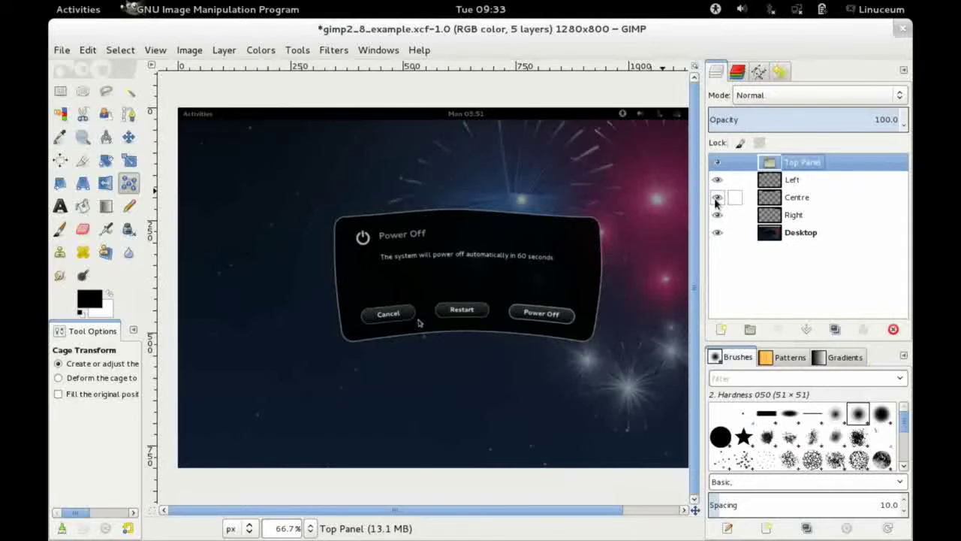
click(718, 198)
click(717, 198)
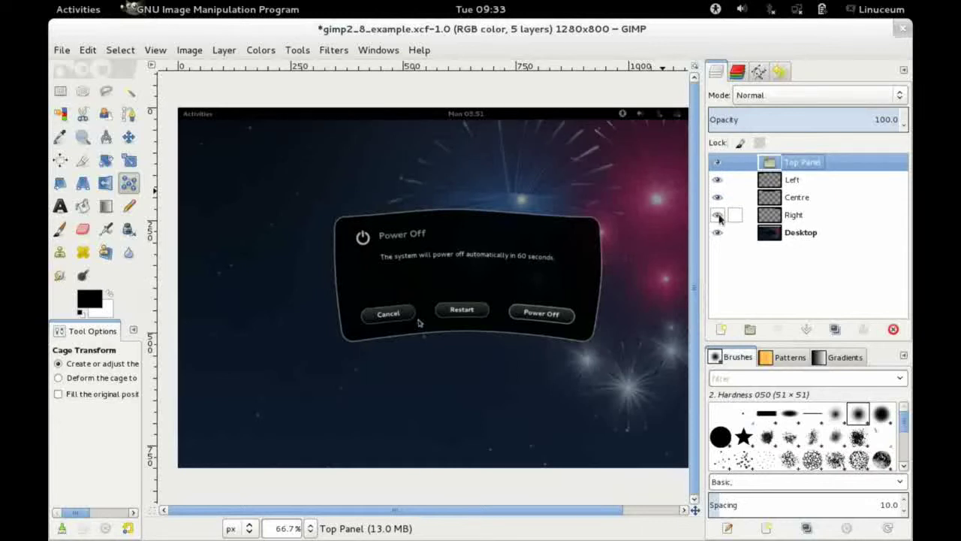
click(718, 215)
click(718, 215)
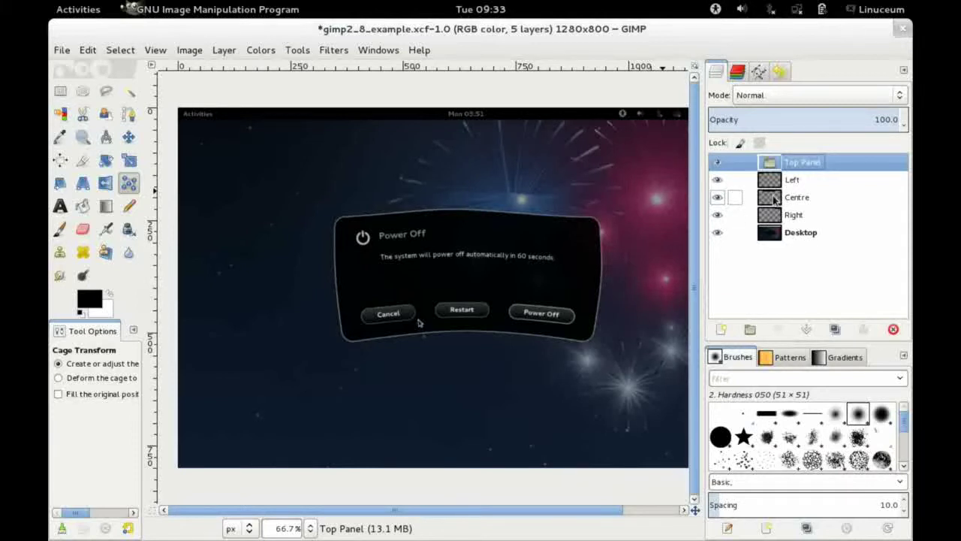
- Drag the Left, Centre and Right layers one by one into the Top Panel group
drag(773, 187, 774, 166)
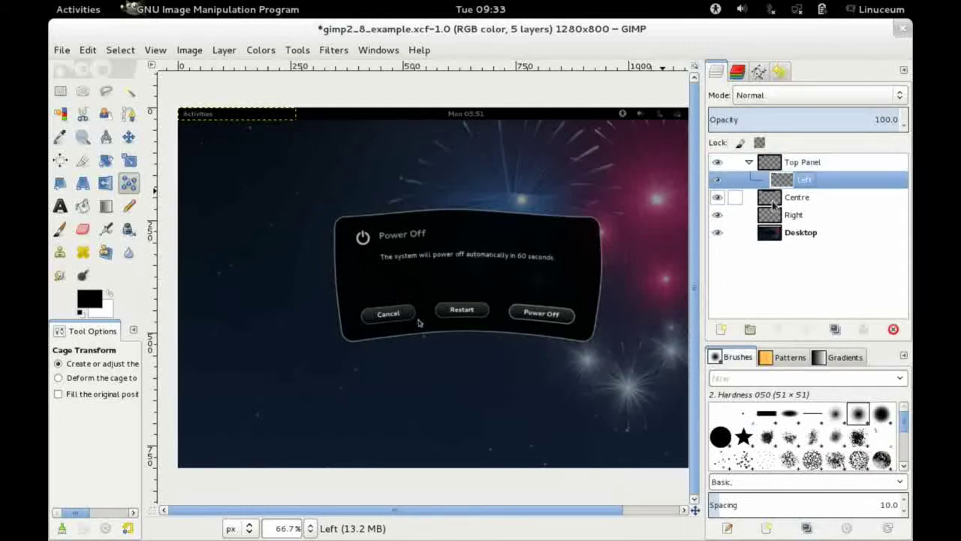
drag(773, 199, 782, 178)
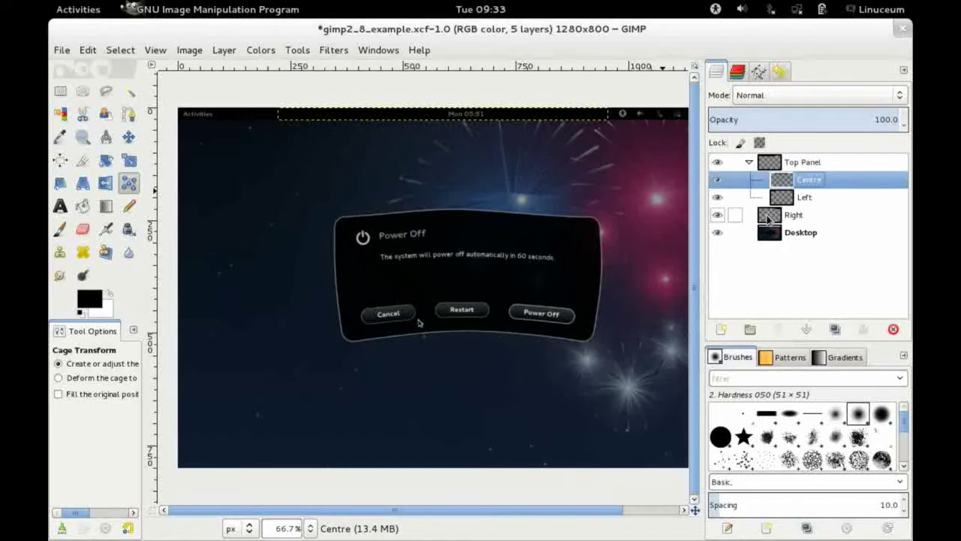
drag(769, 217, 776, 183)
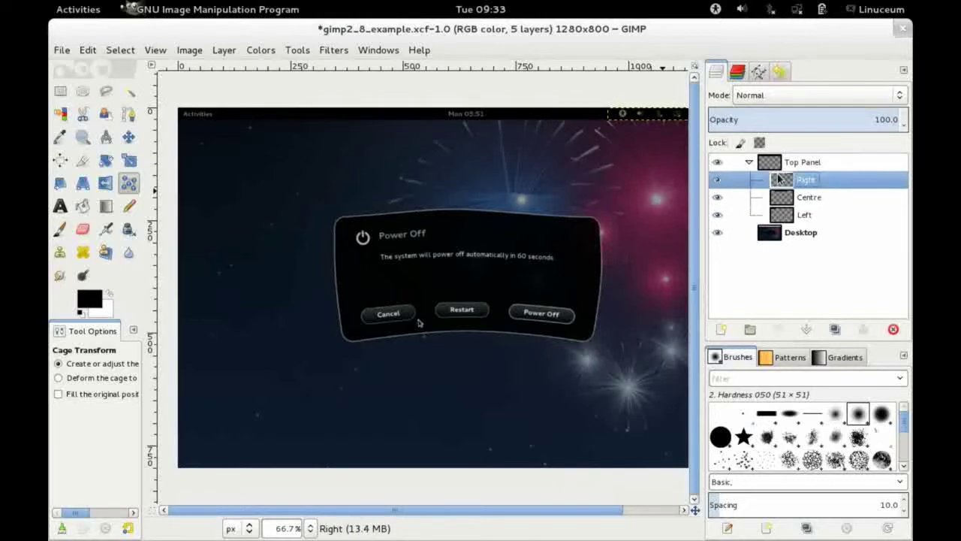
- Toggle visibility of the Top Panel group and its child layers off and on to check them
click(718, 163)
click(717, 163)
click(718, 181)
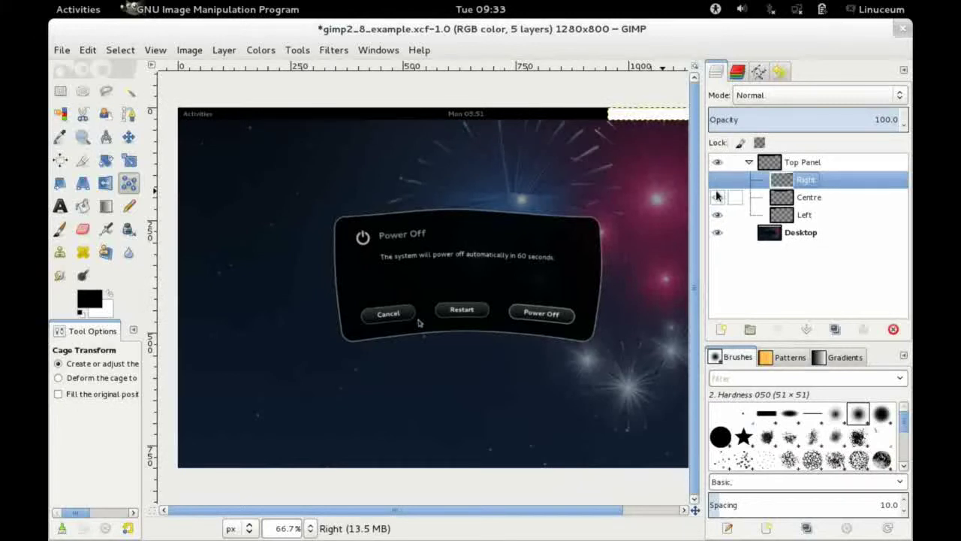
click(717, 197)
click(717, 180)
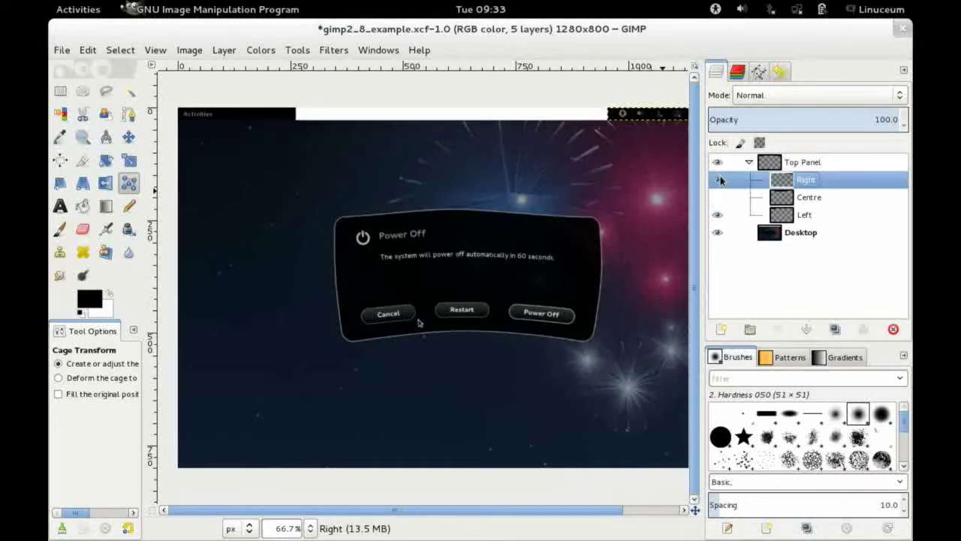
click(717, 197)
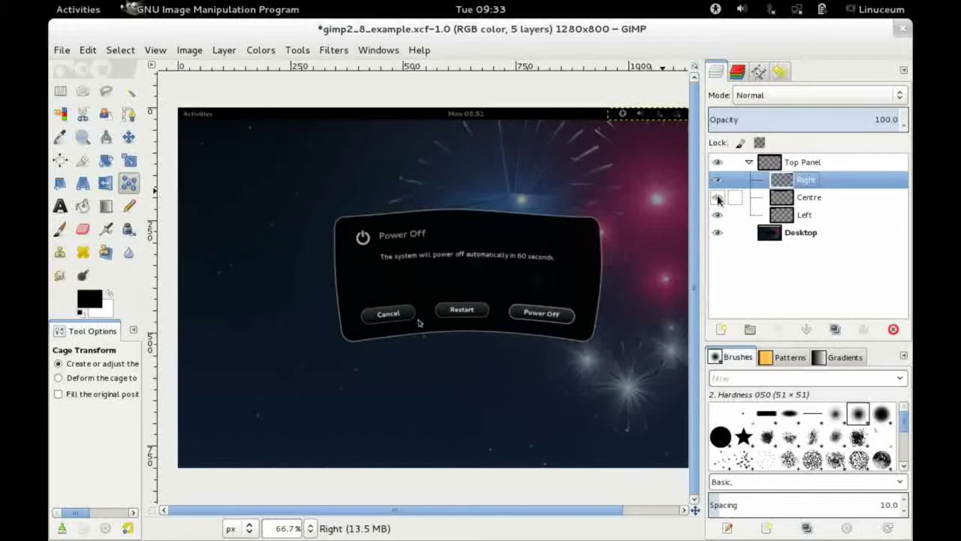
- Collapse the Top Panel group and narrow the layers dock to enlarge the canvas
click(749, 162)
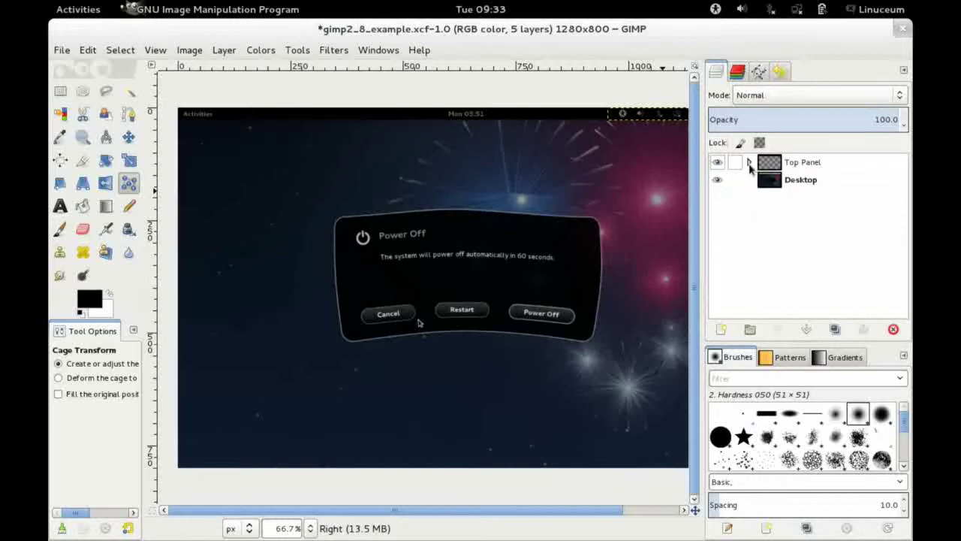
click(750, 162)
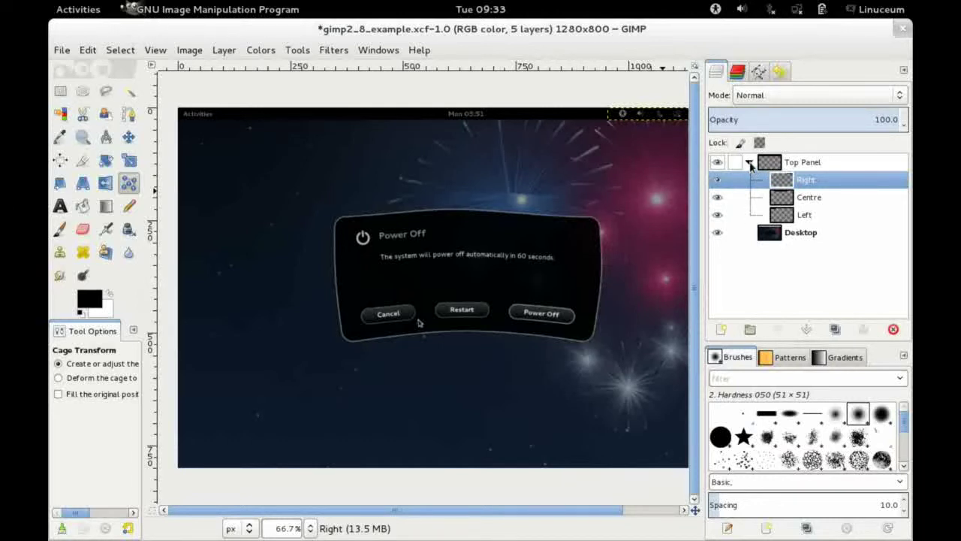
click(749, 163)
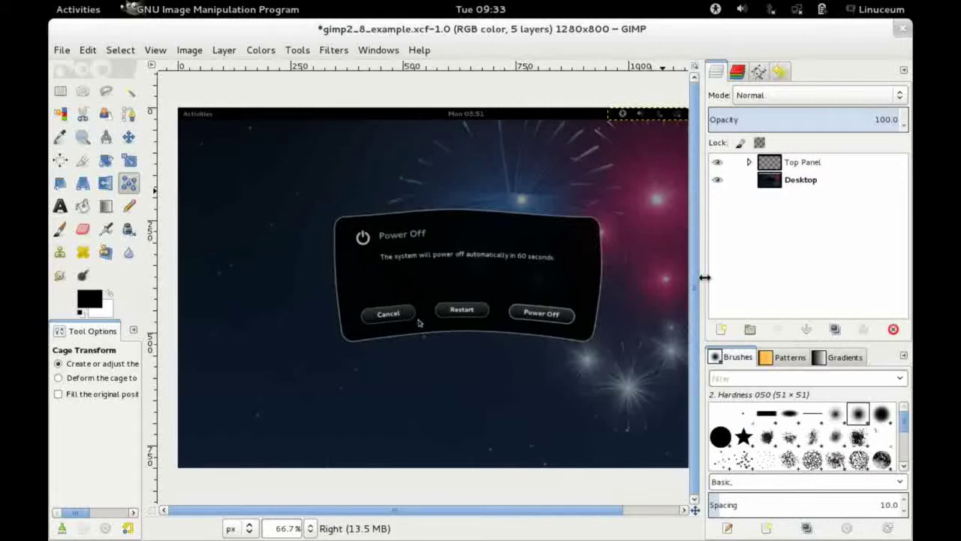
drag(702, 276, 779, 275)
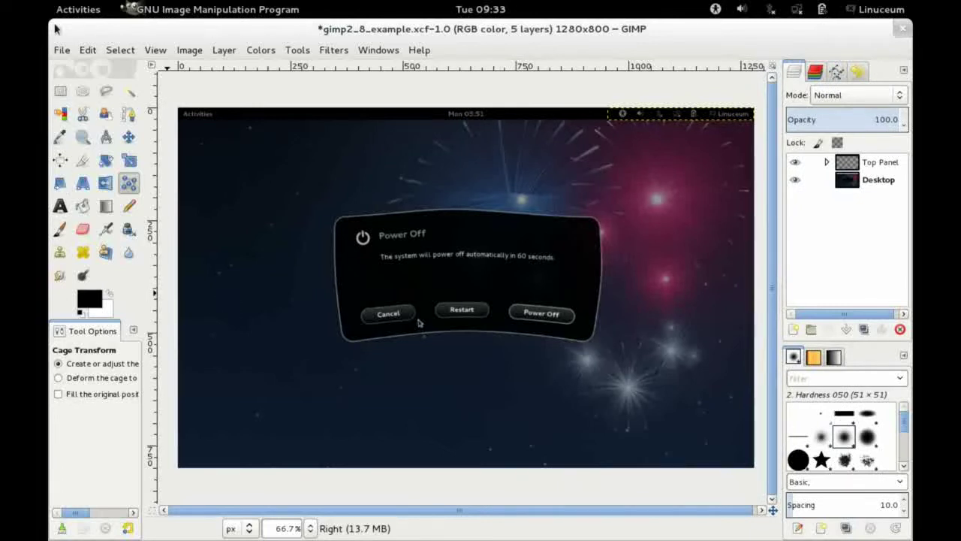
click(62, 50)
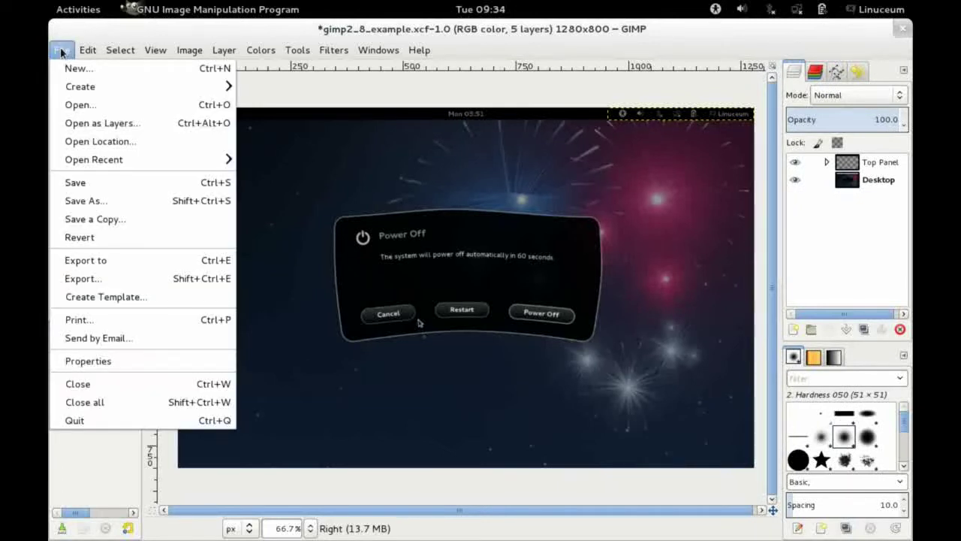
click(84, 203)
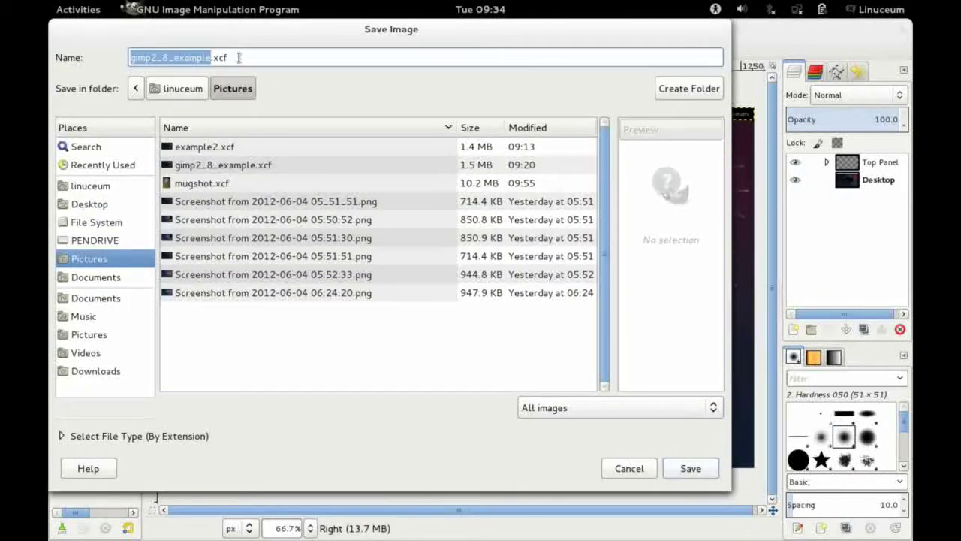
click(238, 58)
key(BackSpace)
key(BackSpace)
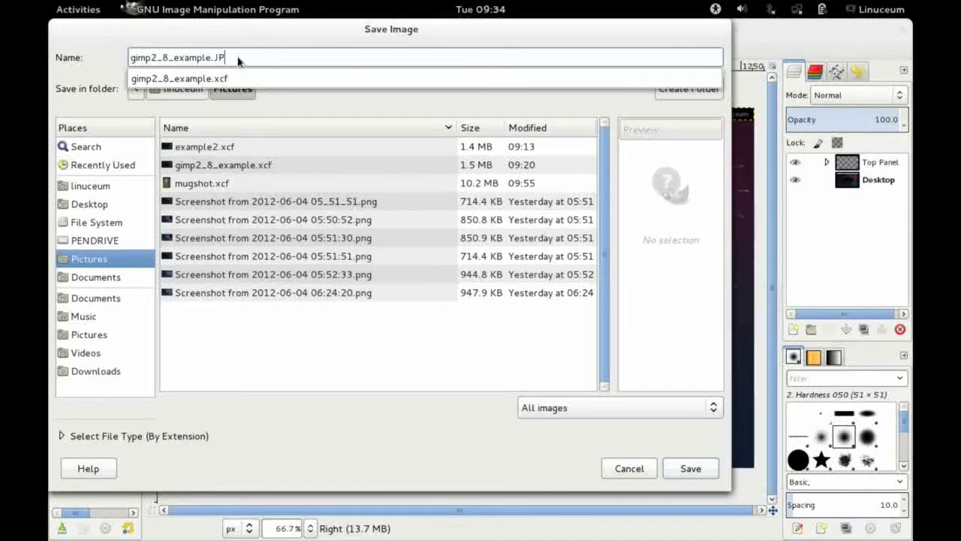
text(JPG)
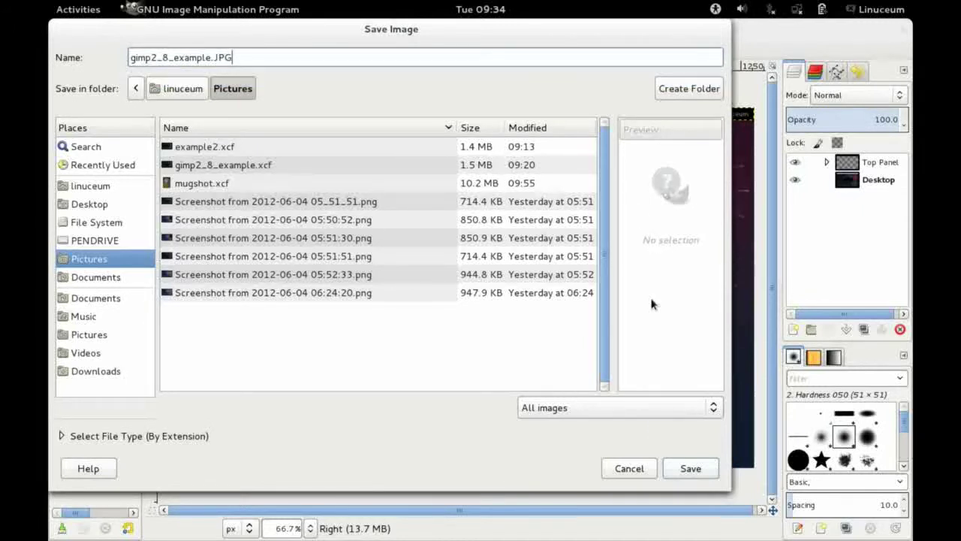
click(690, 469)
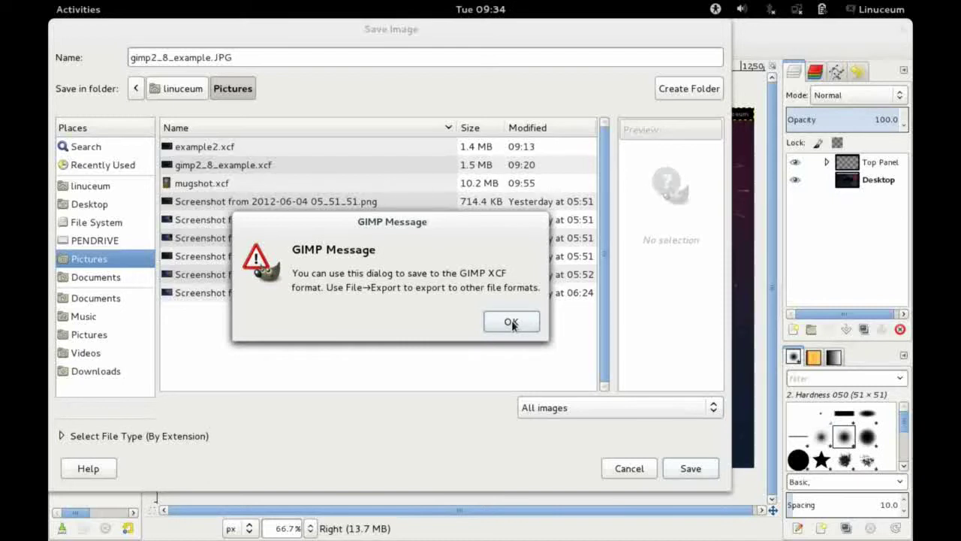
click(512, 321)
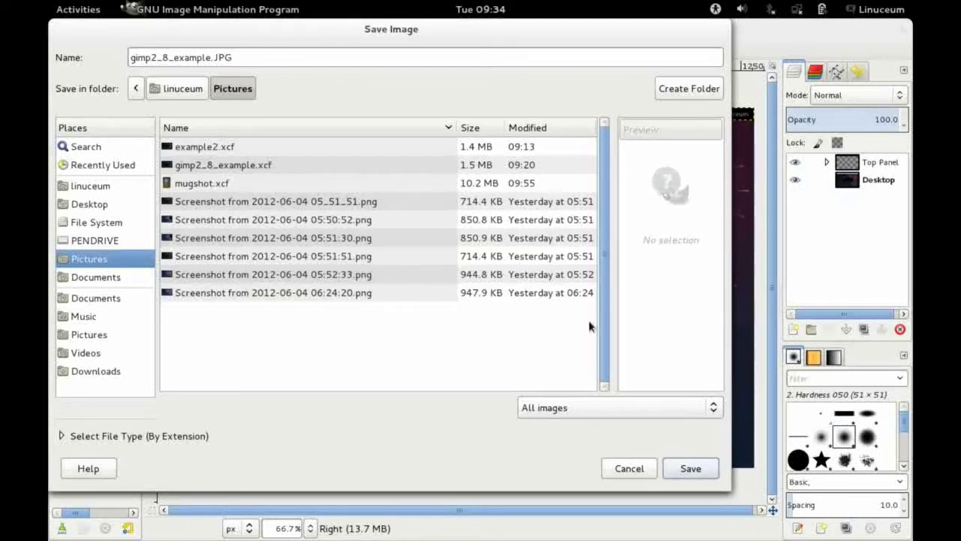
click(633, 473)
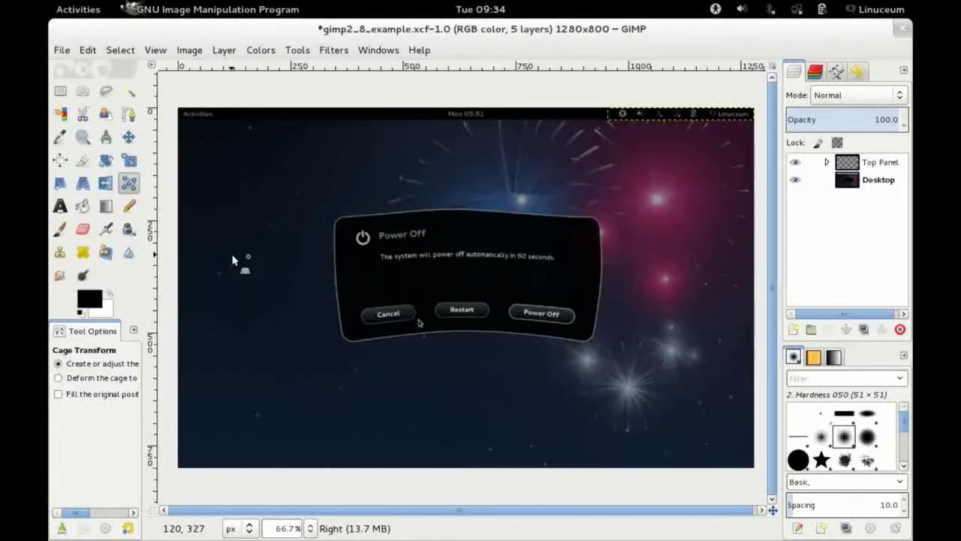
- Export the image to Pictures as gimp2_8_example.JPG, accepting the default JPEG settings
click(61, 51)
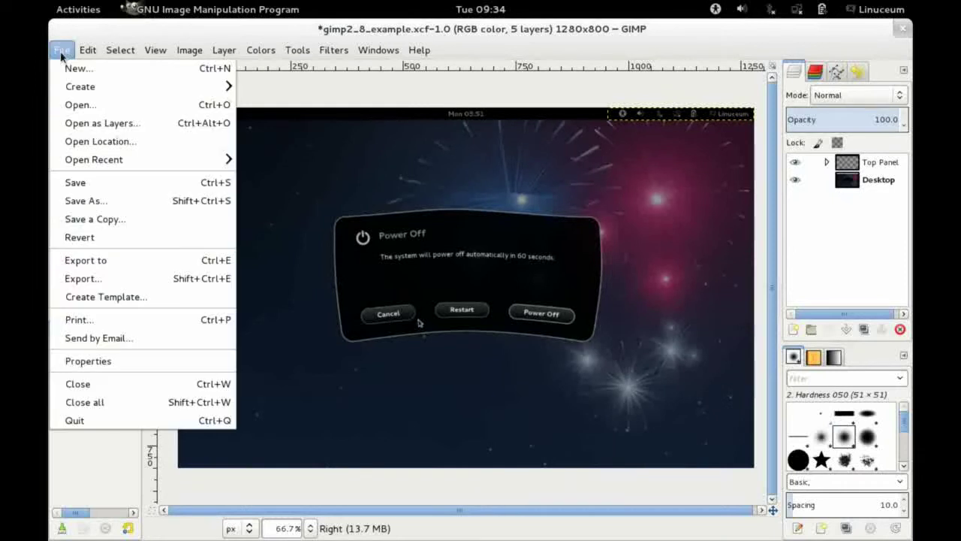
click(94, 279)
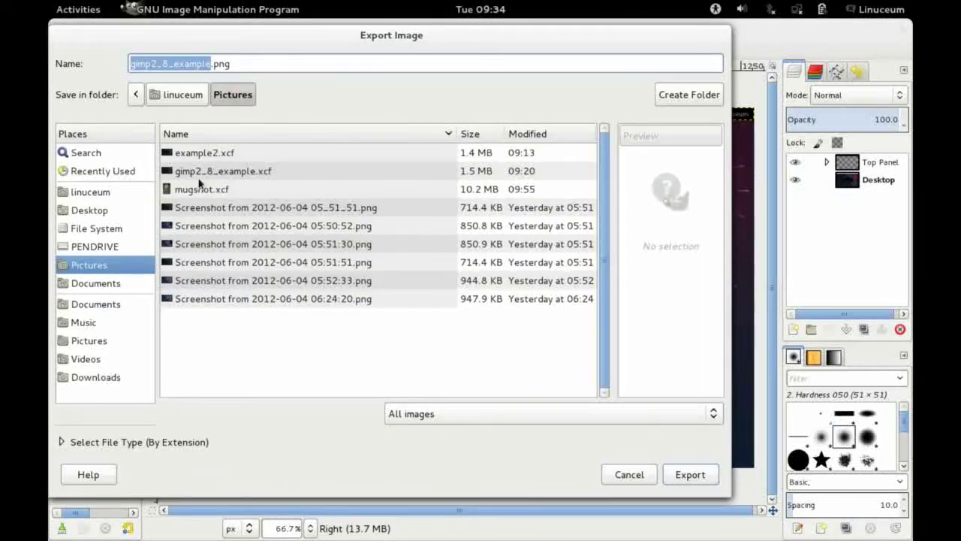
click(216, 64)
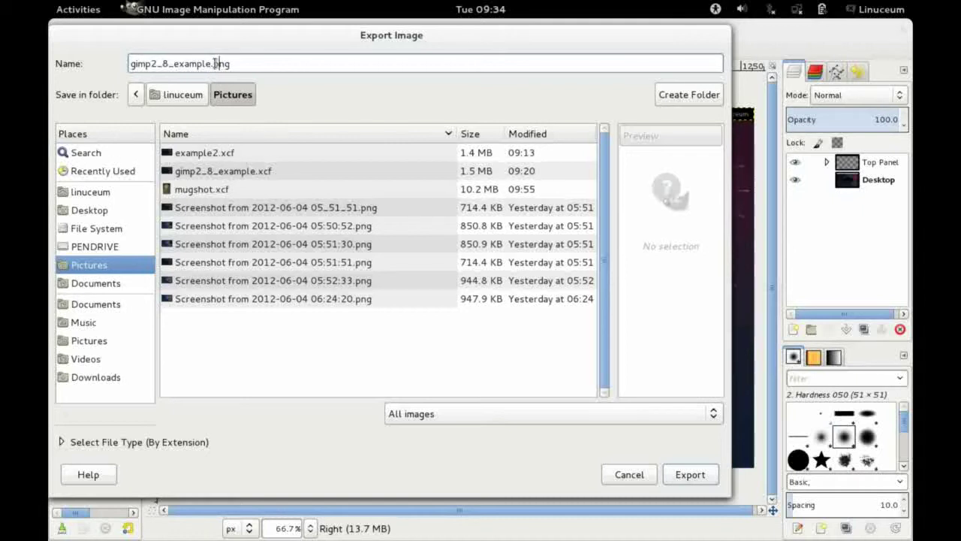
drag(231, 64, 237, 63)
text(JPG)
click(689, 474)
click(453, 327)
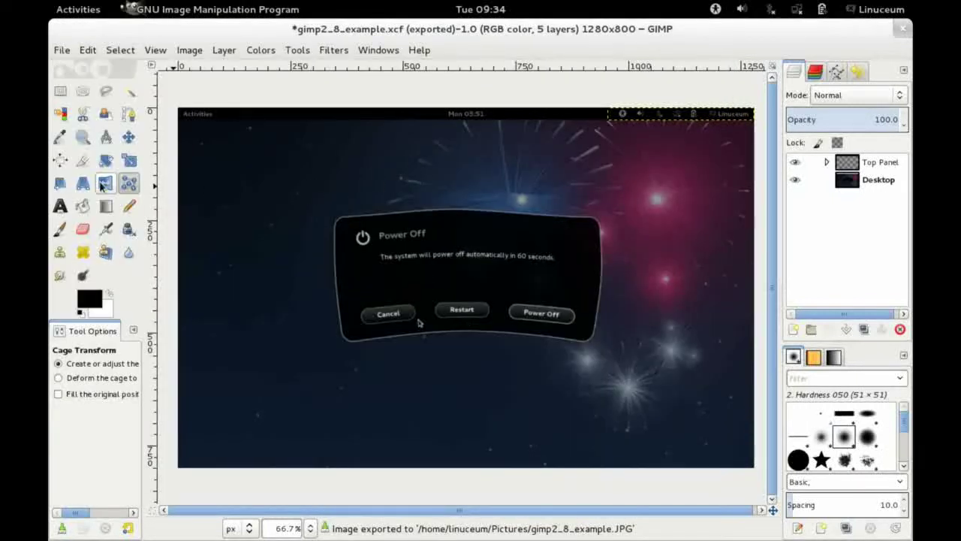
- Re-export the image to gimp2_8_example.JPG, then choose Quit to raise the unsaved-changes warning
click(62, 50)
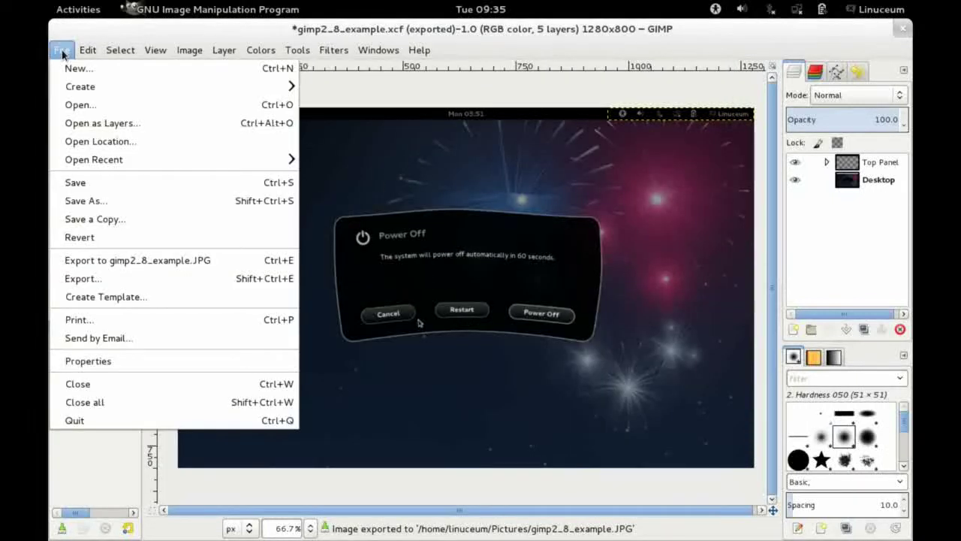
click(117, 260)
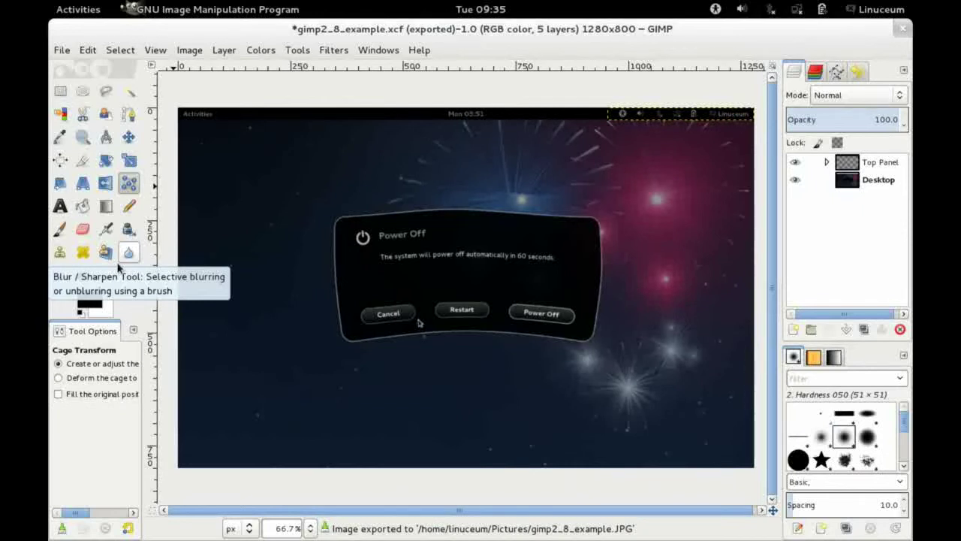
click(60, 51)
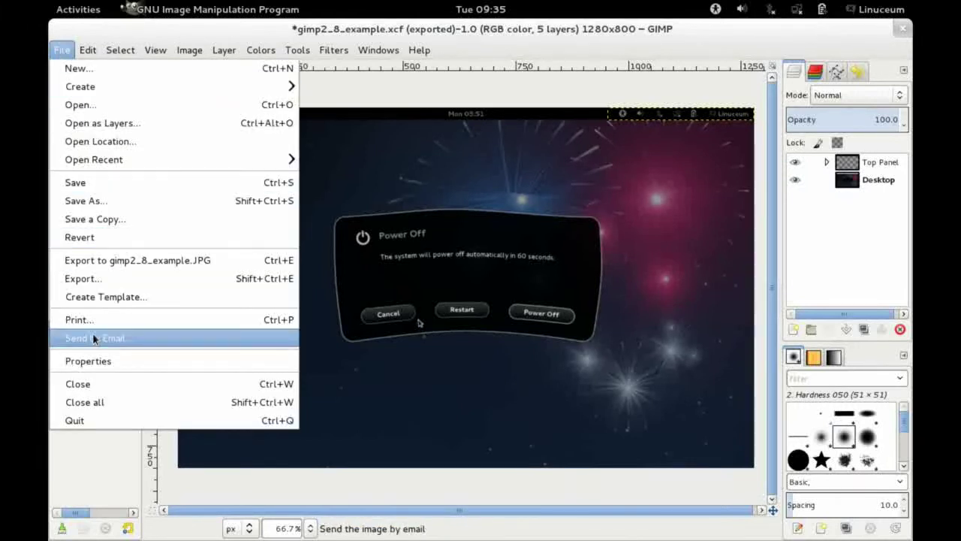
click(111, 422)
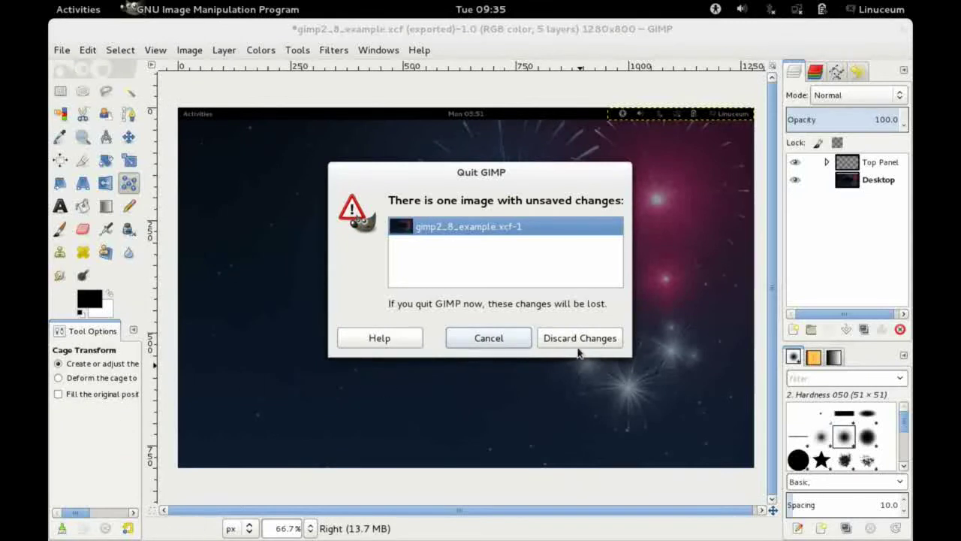